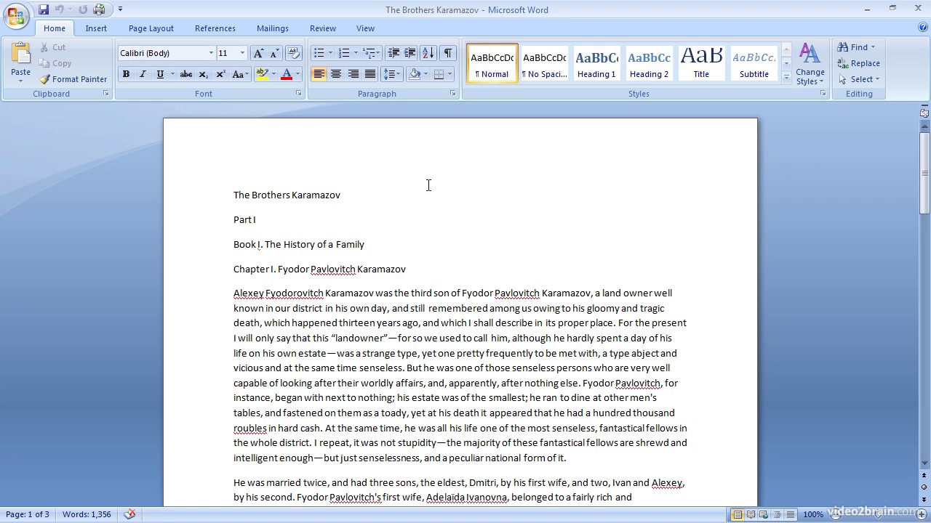
- Set the title line 'The Brothers Karamazov' in the Lucida Calligraphy font
left_click(197, 202)
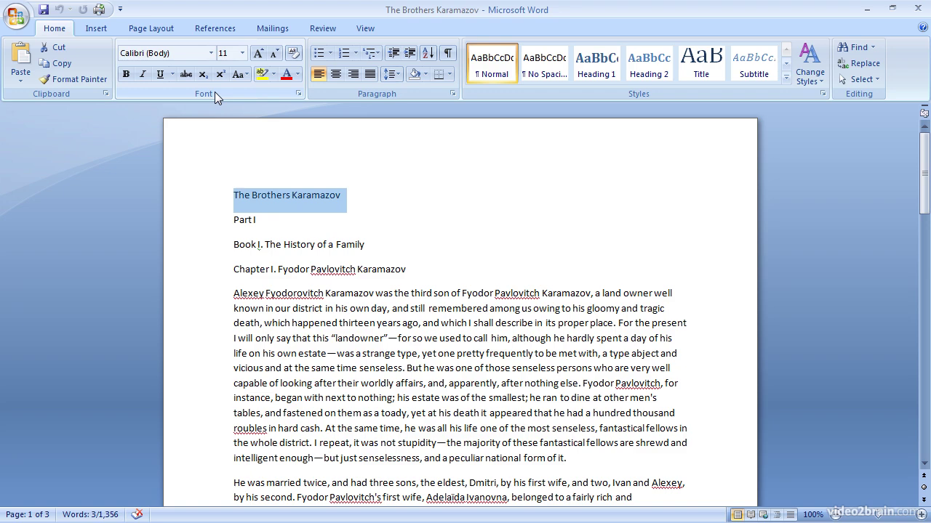
left_click(211, 53)
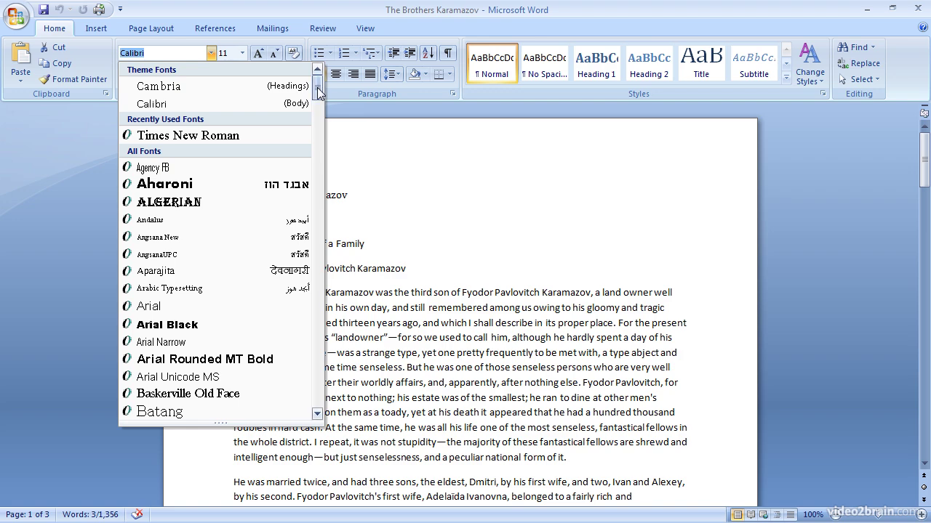
left_click_drag(317, 87, 321, 221)
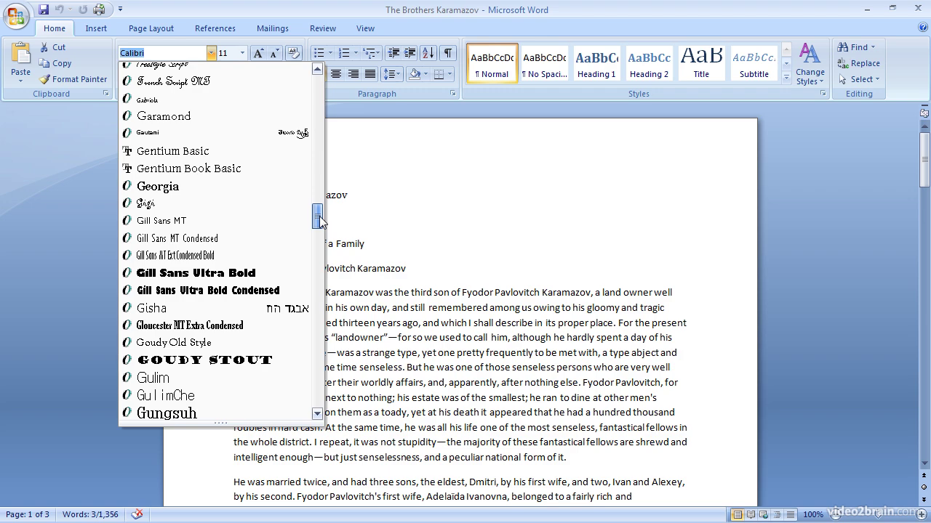
left_click_drag(320, 221, 323, 273)
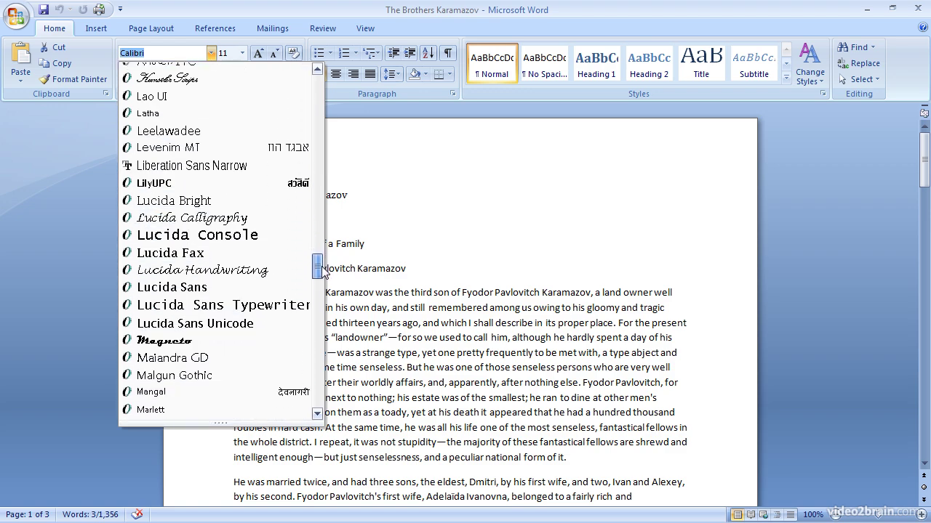
left_click(240, 218)
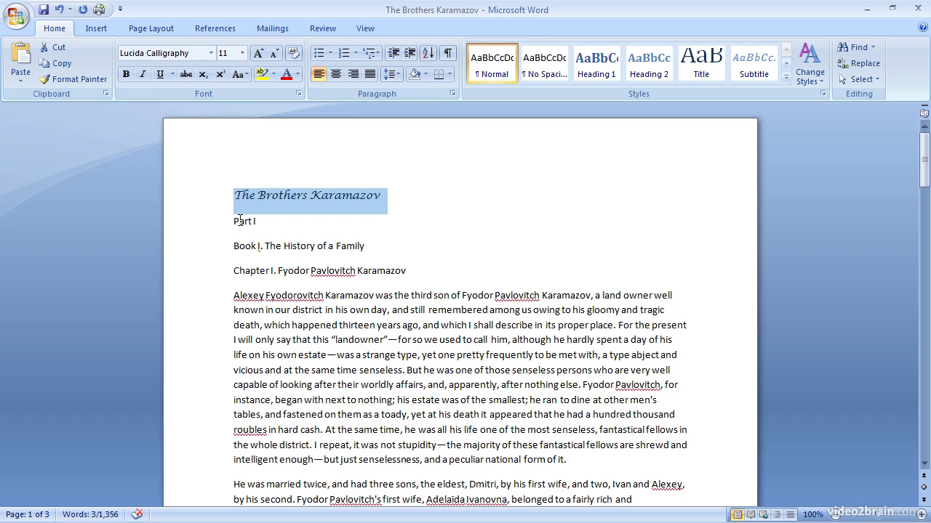
- Change the title's font size to 30 pt
left_click(242, 53)
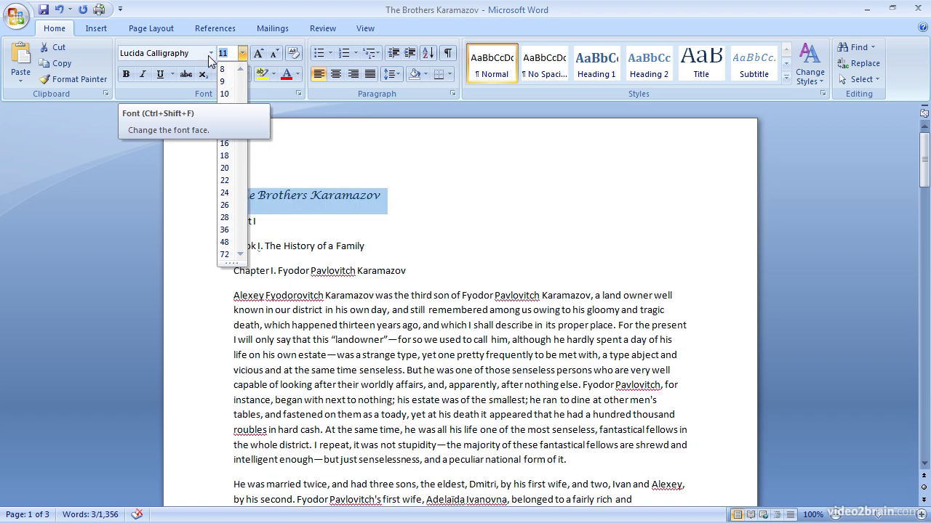
type("30")
key("Return")
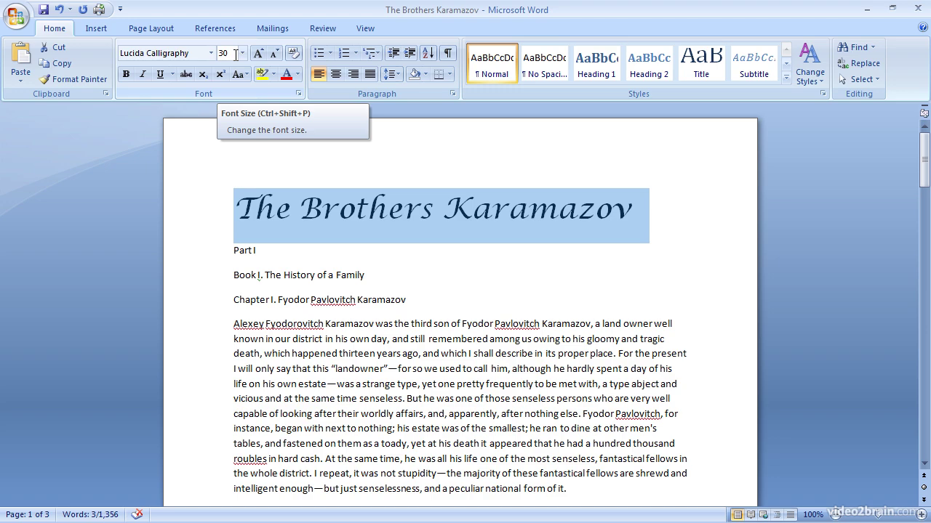
- Make the title bold and italic, and give it a Wave underline
left_click(126, 77)
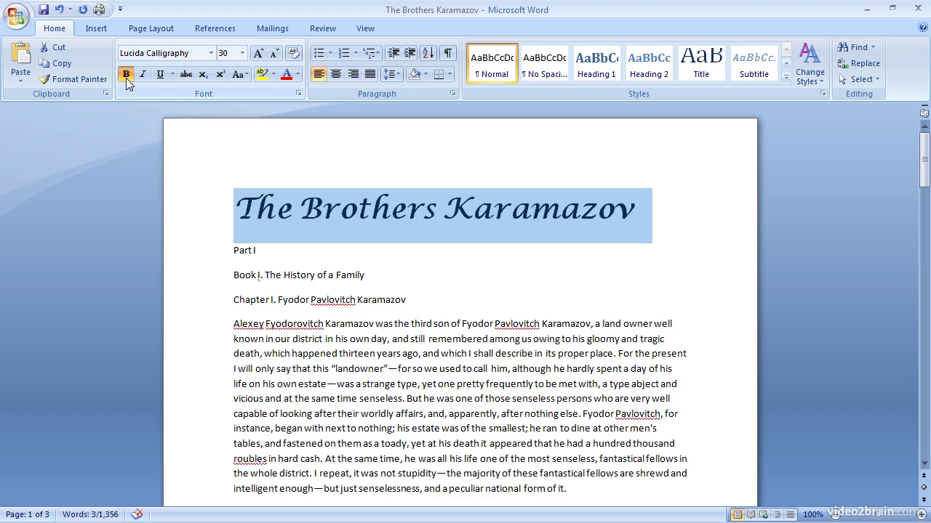
left_click(146, 78)
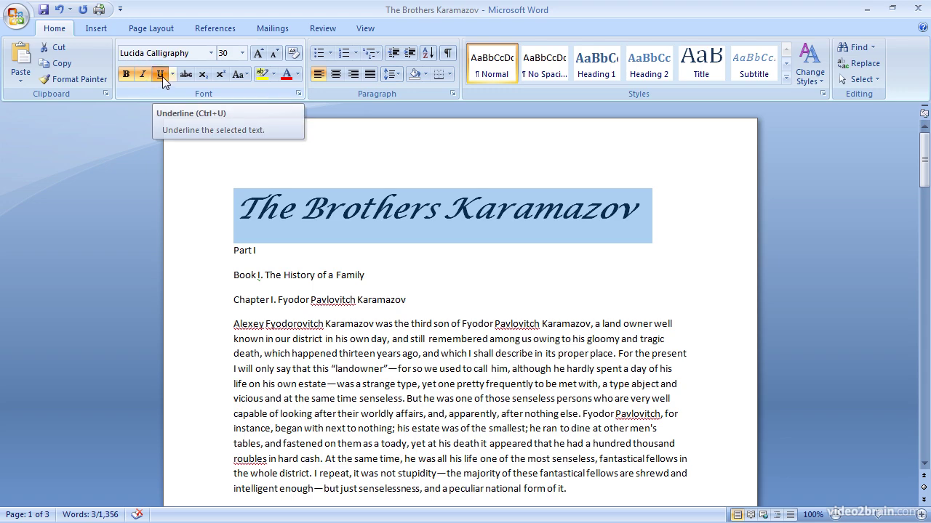
left_click(162, 77)
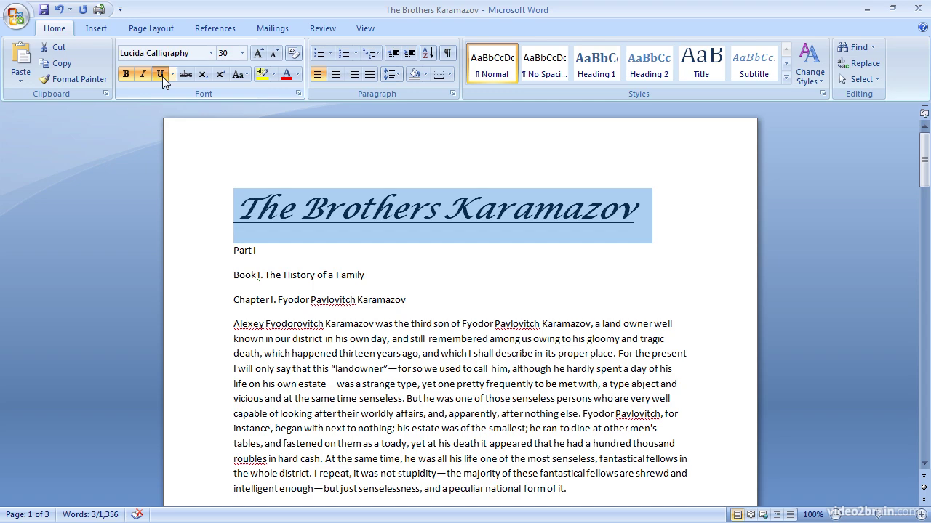
left_click(172, 74)
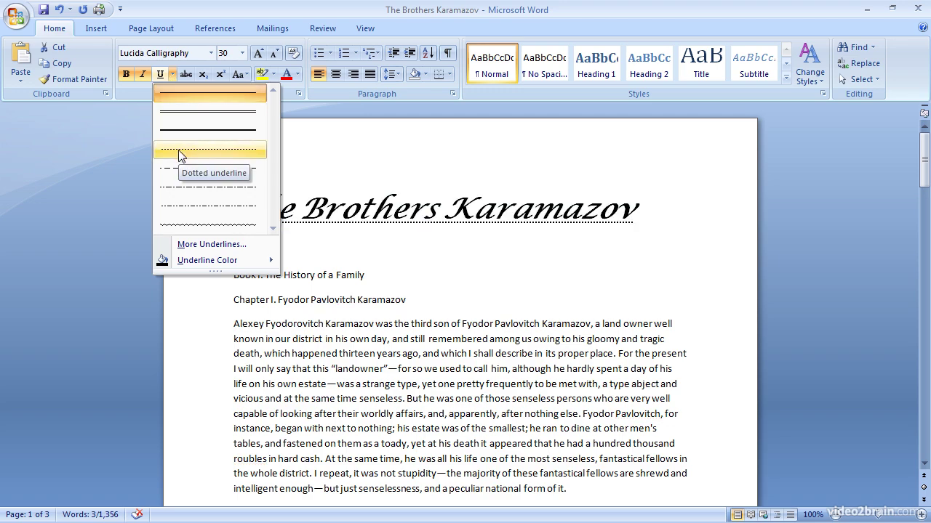
left_click(192, 224)
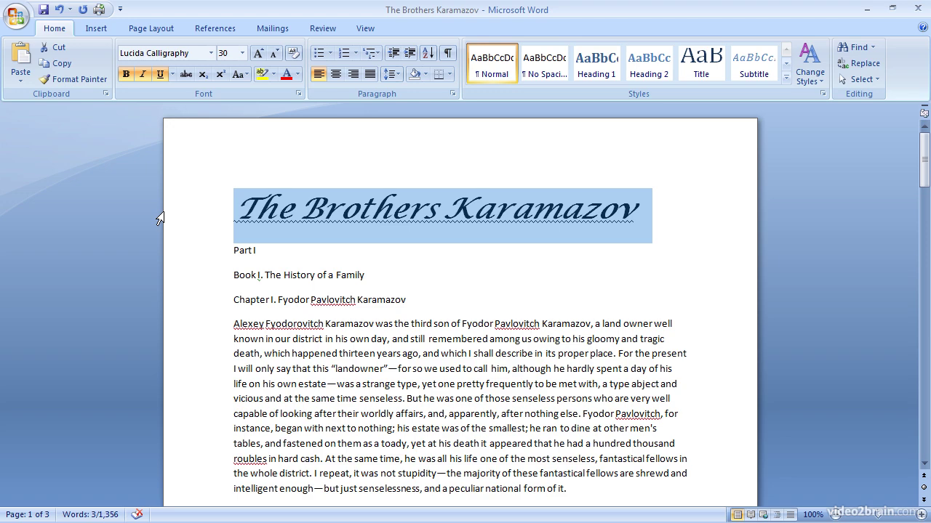
left_click(216, 285)
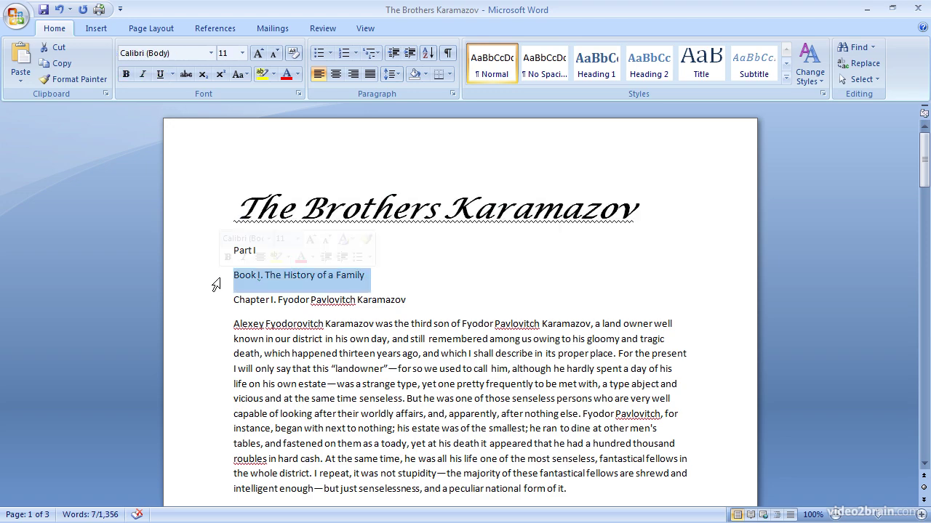
left_click(183, 77)
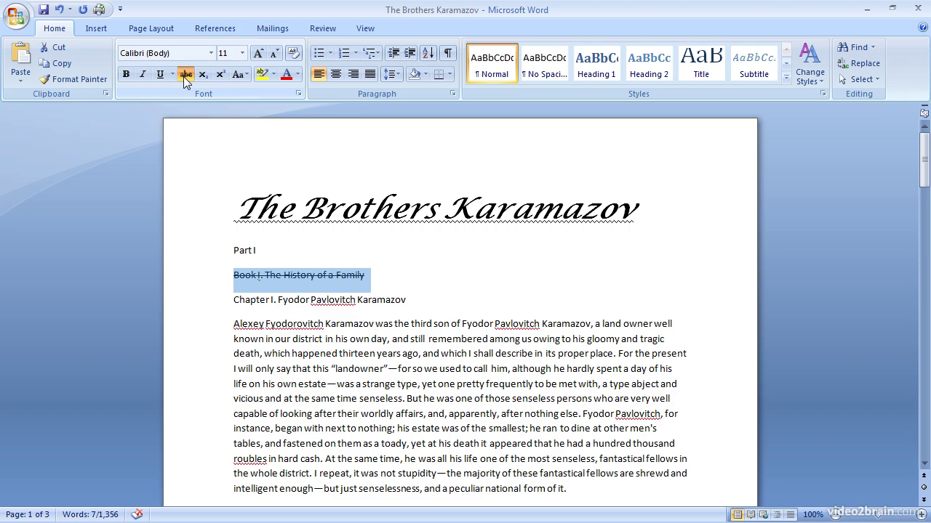
left_click(183, 76)
left_click(289, 250)
key("Return")
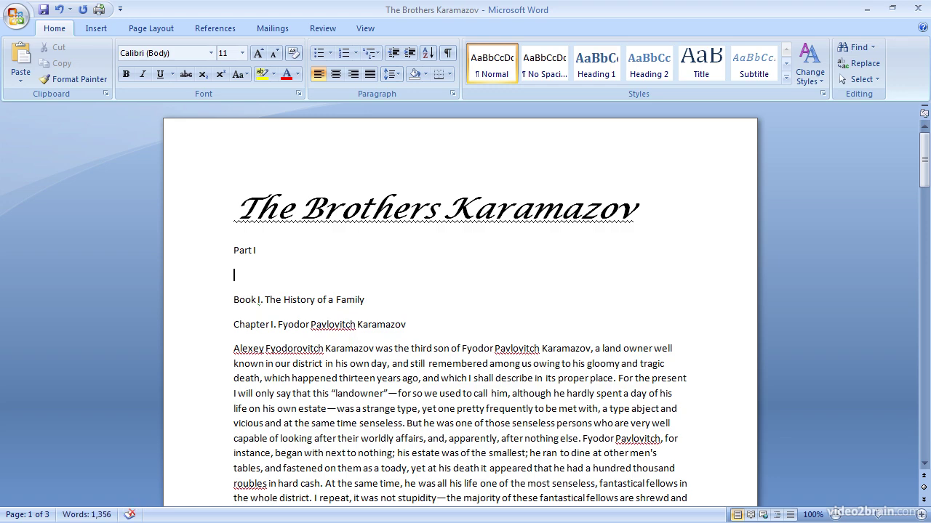
type("H2O")
key("Left")
key("shift+Left")
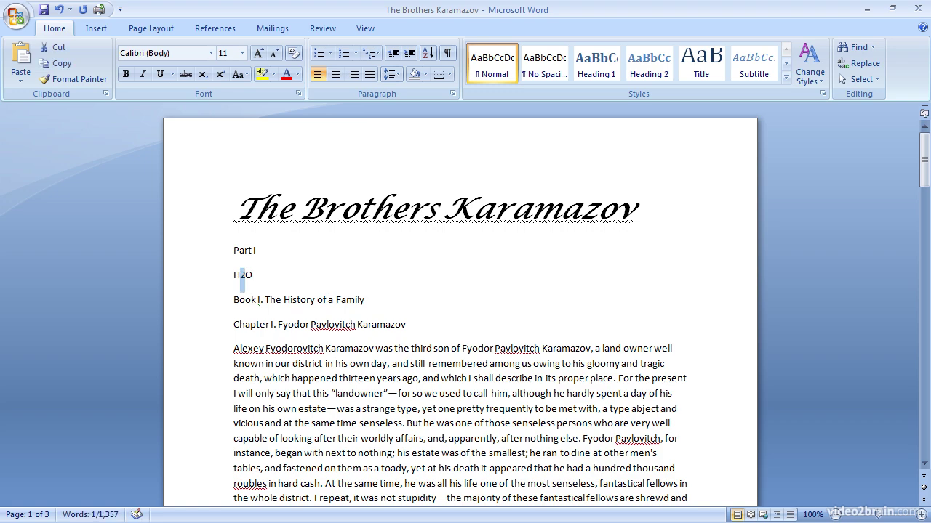
left_click(201, 76)
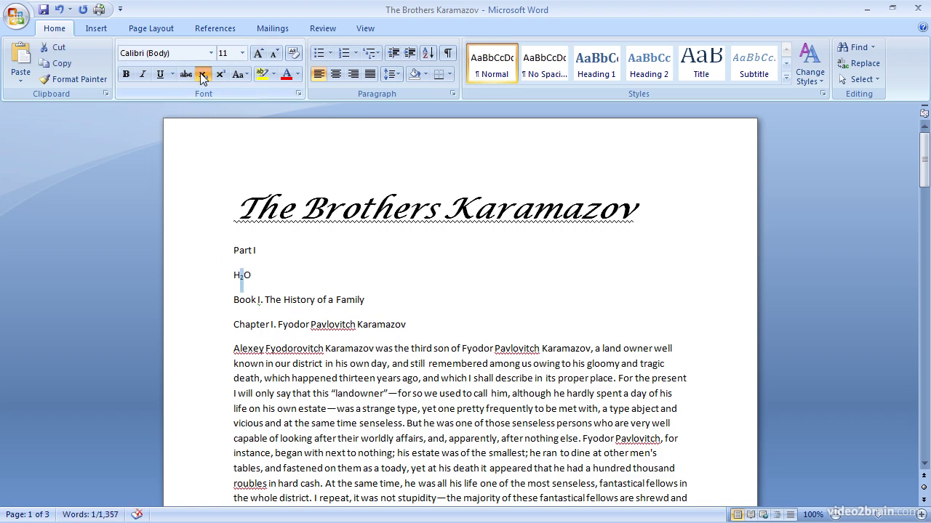
left_click(283, 274)
type("E=mc2")
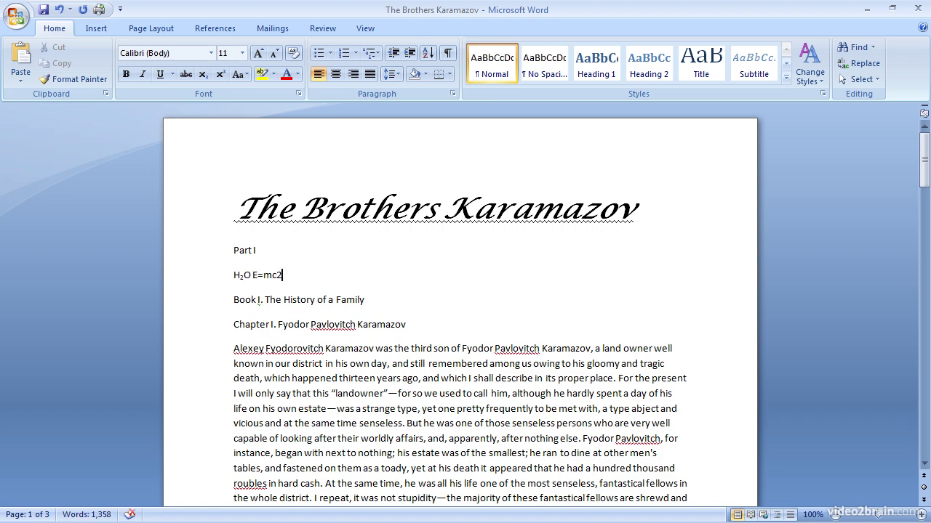
key("shift+Left")
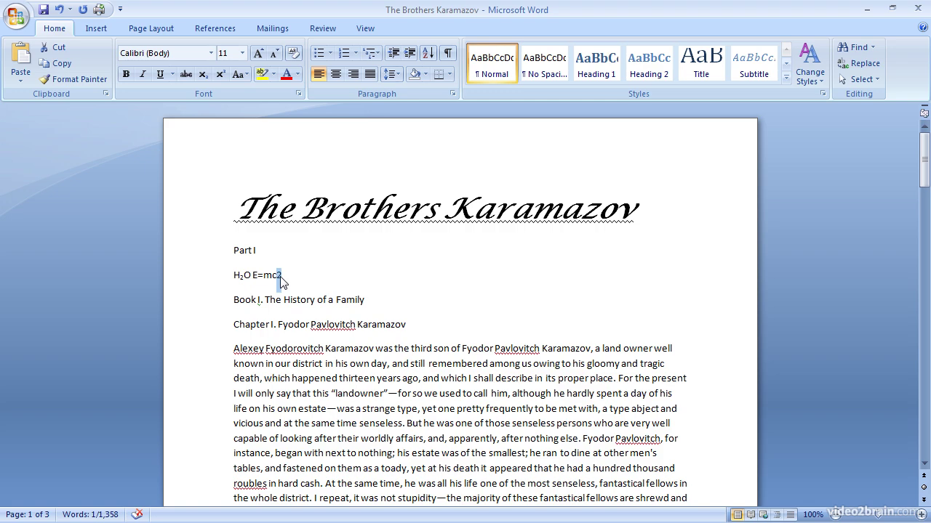
left_click(224, 74)
left_click(200, 282)
key("Delete")
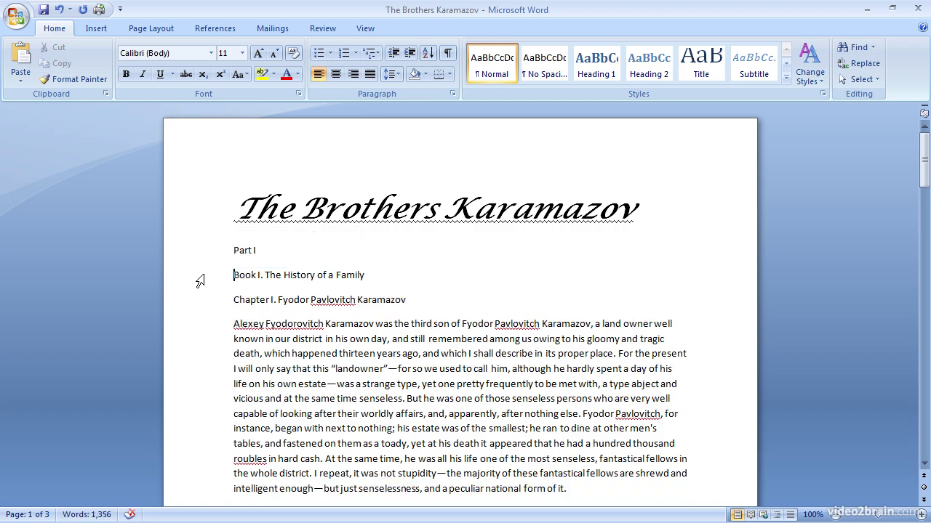
- Try Sentence case, lowercase and UPPERCASE on the selected title
left_click(198, 216)
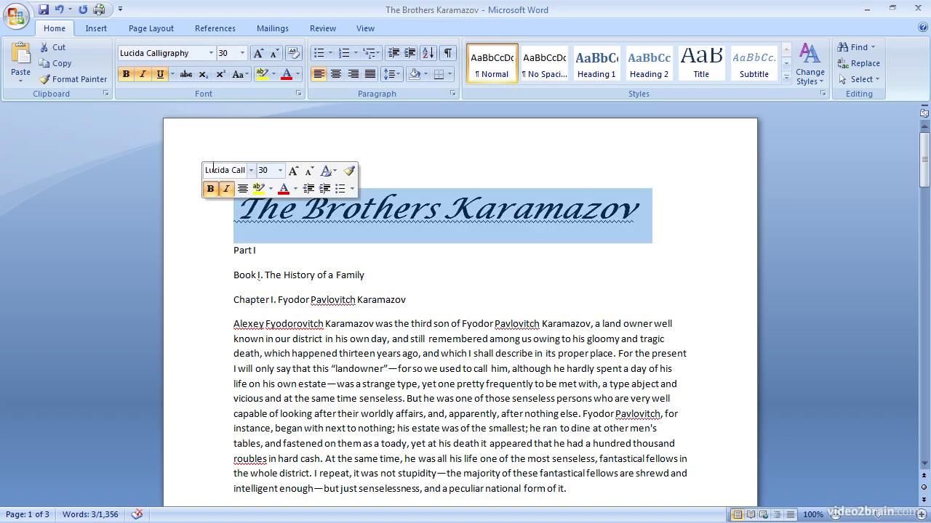
left_click(248, 75)
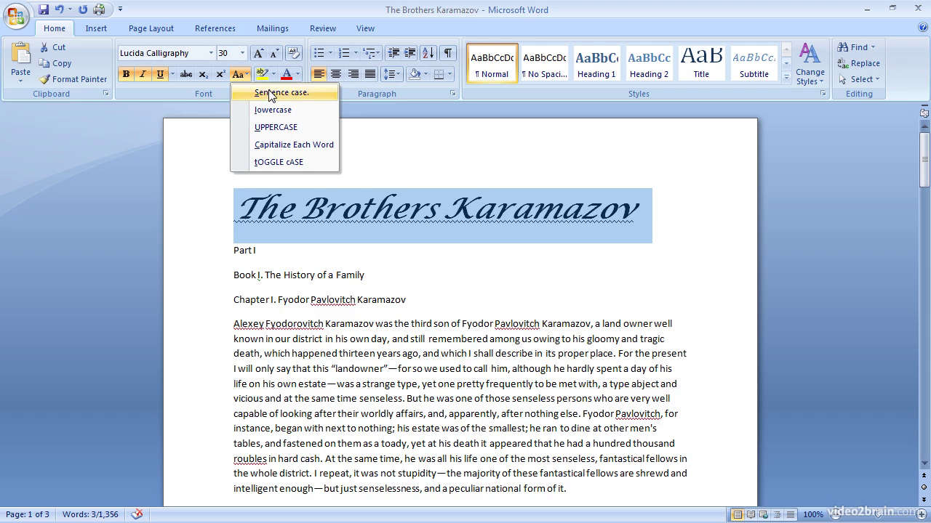
left_click(268, 93)
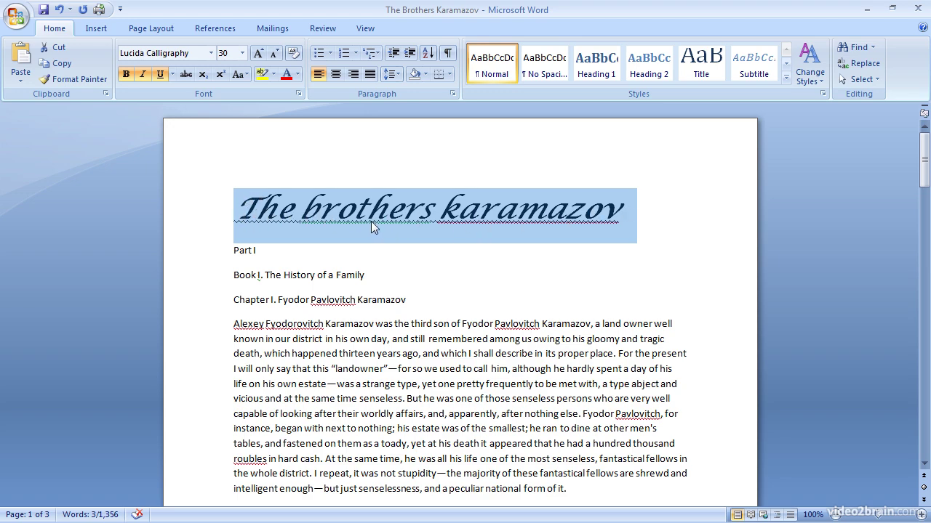
left_click(245, 75)
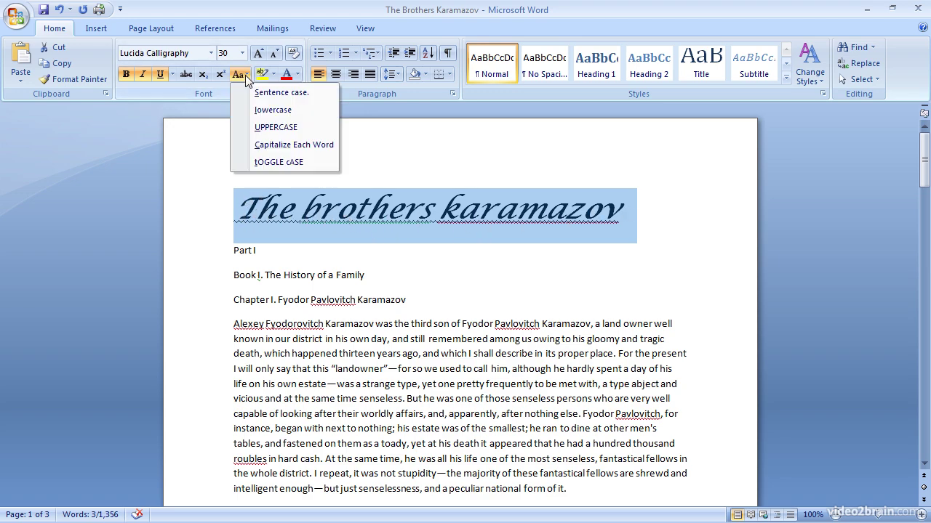
left_click(264, 111)
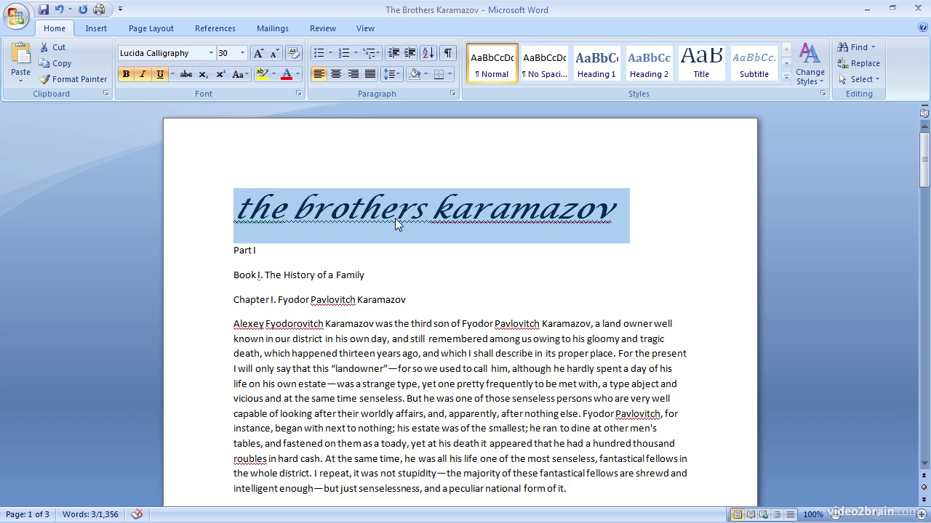
left_click(246, 74)
left_click(266, 127)
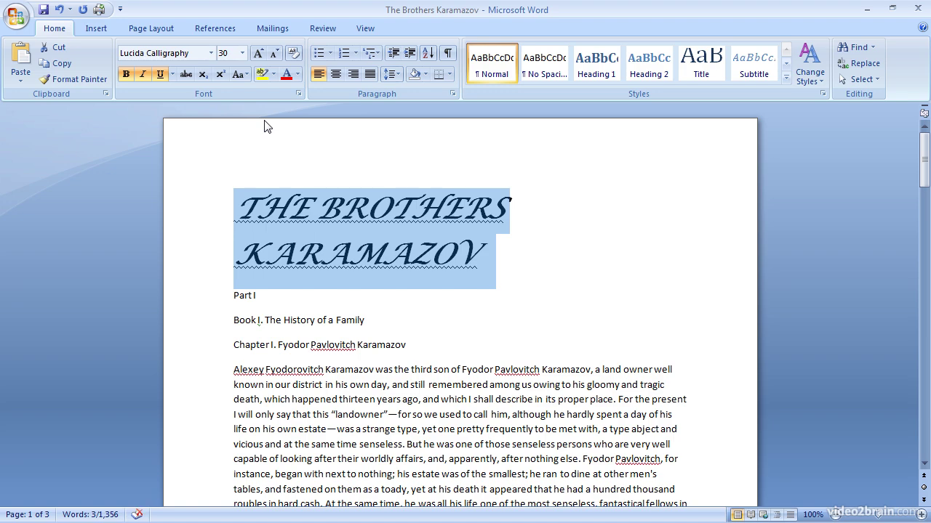
- Try Capitalize Each Word and tOGGLE cASE, finishing with Capitalize Each Word
left_click(247, 73)
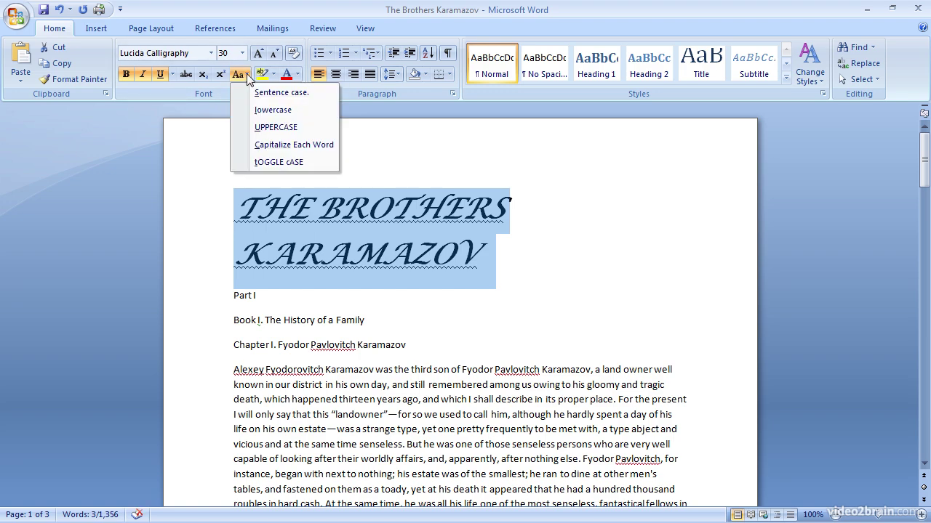
left_click(261, 145)
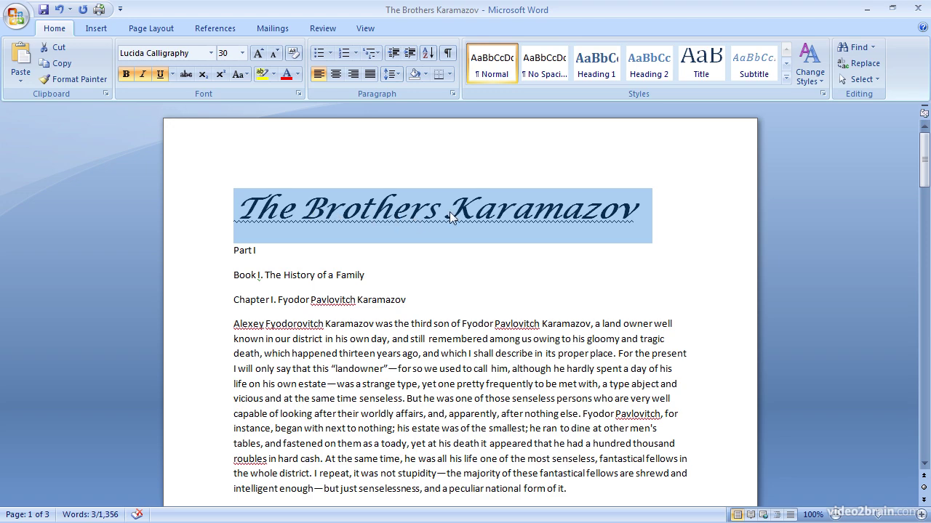
left_click(245, 75)
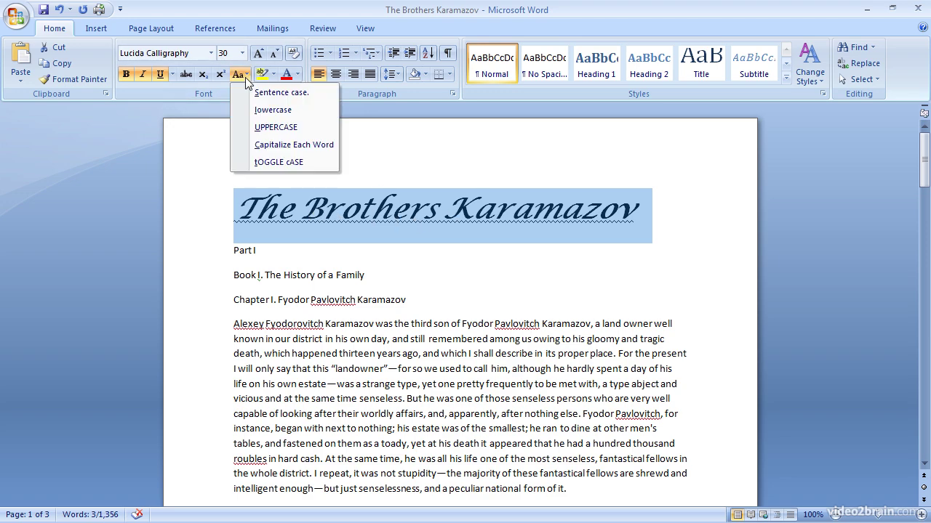
left_click(274, 162)
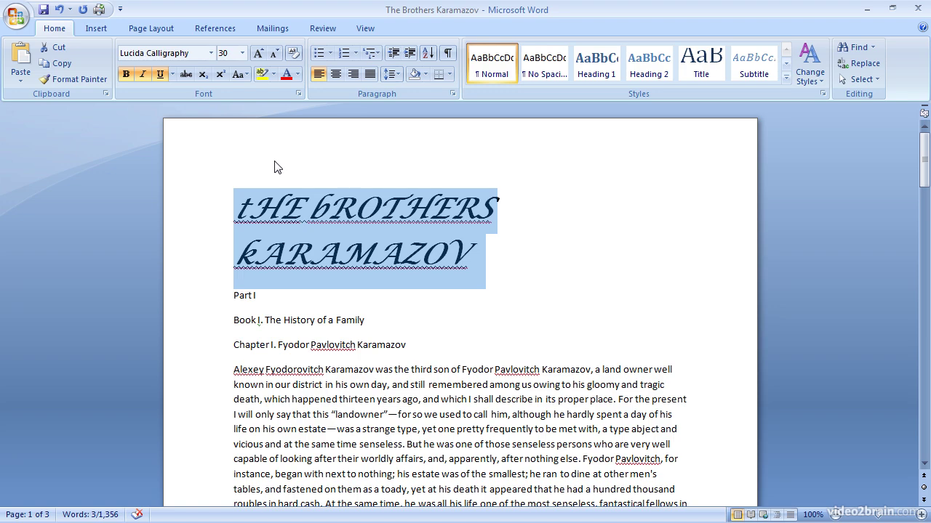
left_click(245, 74)
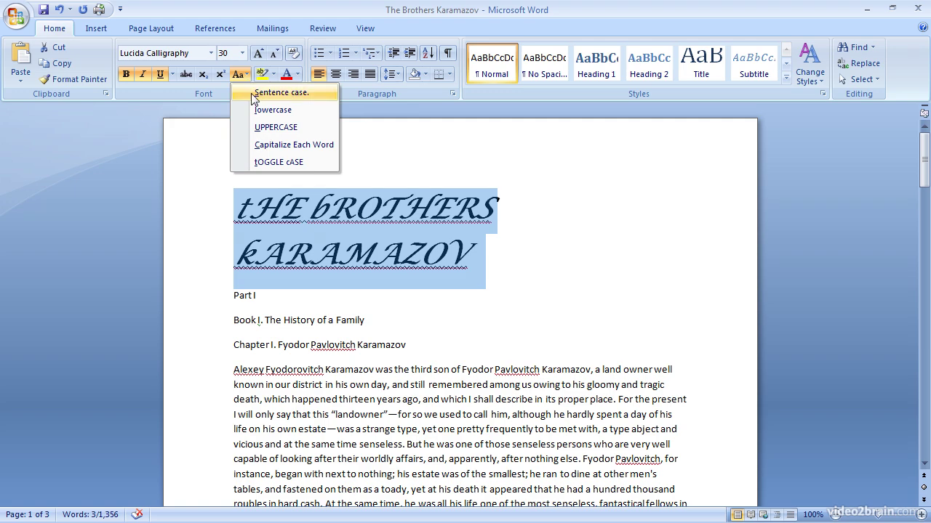
left_click(282, 148)
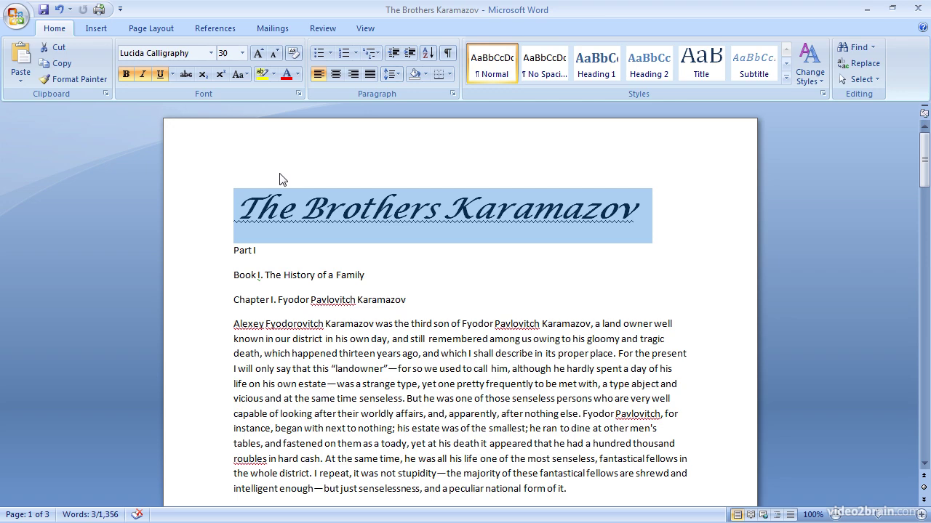
- Highlight the line 'Book I. The History of a Family' in yellow
left_click(214, 282)
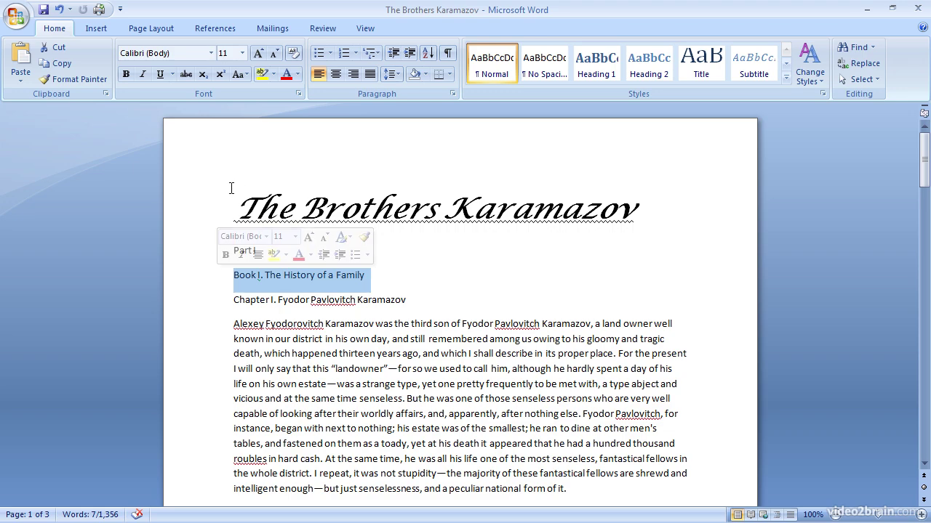
left_click(274, 74)
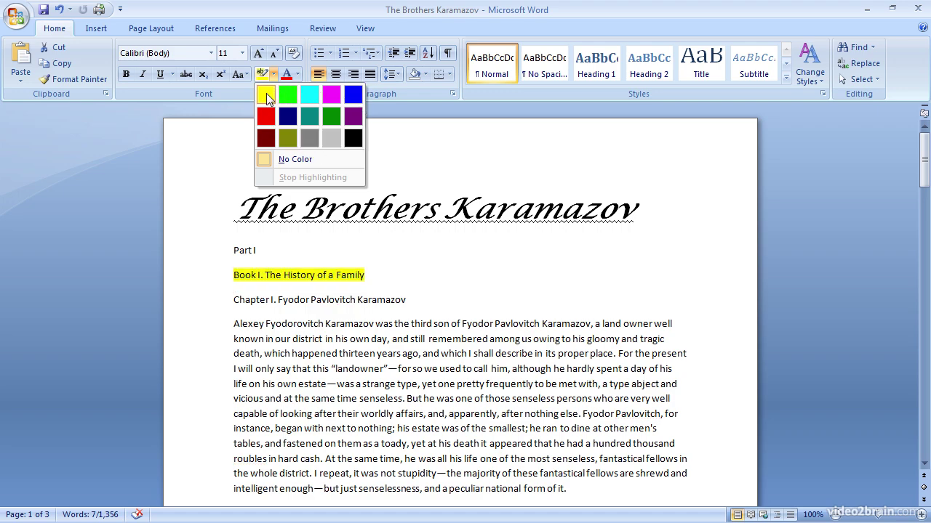
left_click(266, 93)
key("Right")
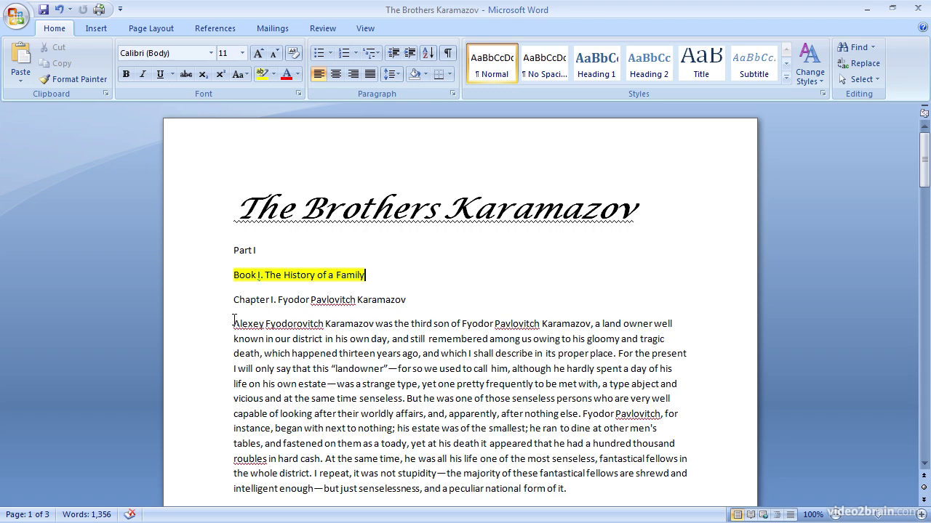
- Colour the whole title line blue with a theme colour
left_click(203, 222)
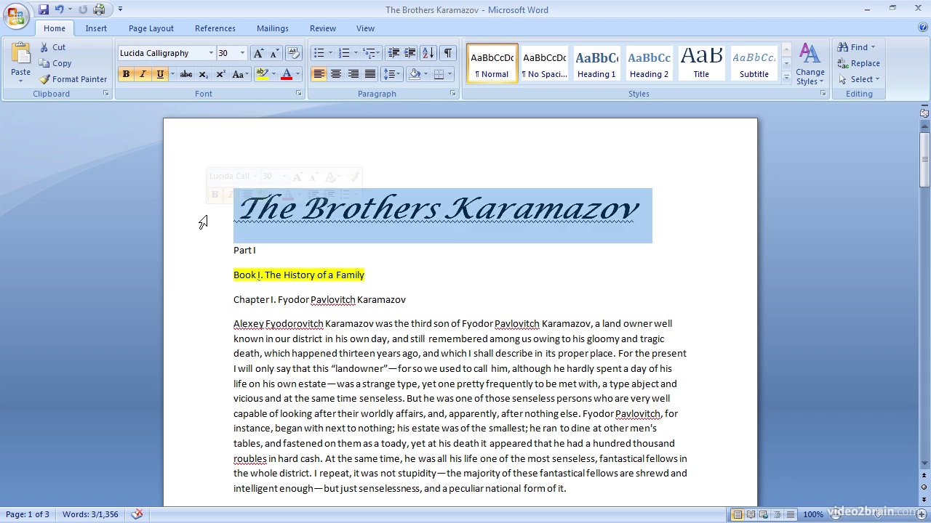
left_click(298, 74)
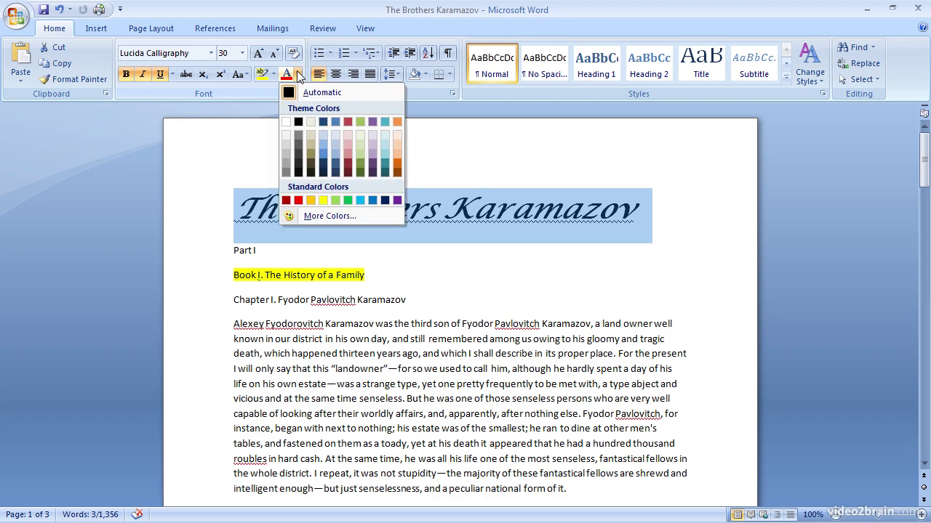
left_click(322, 153)
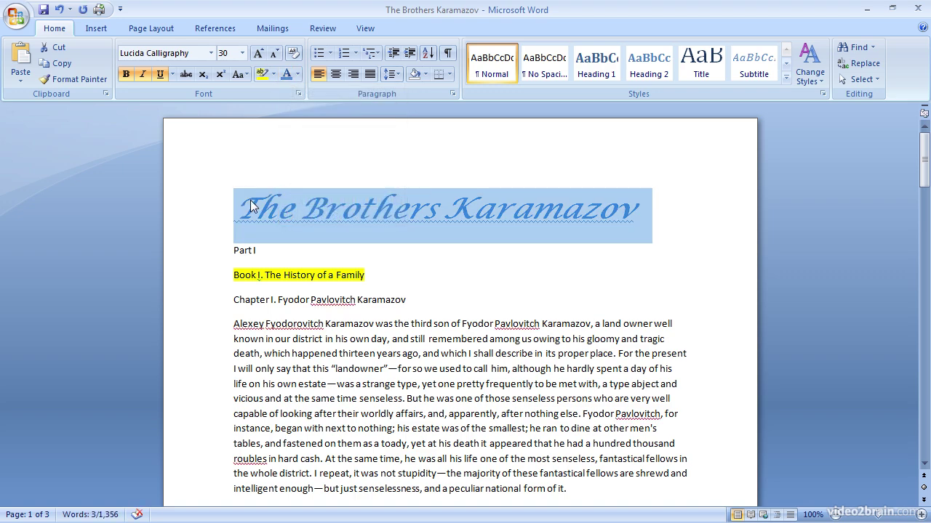
- Make the Part I, Book I and Chapter I headings bold at 12 pt
left_click(275, 210)
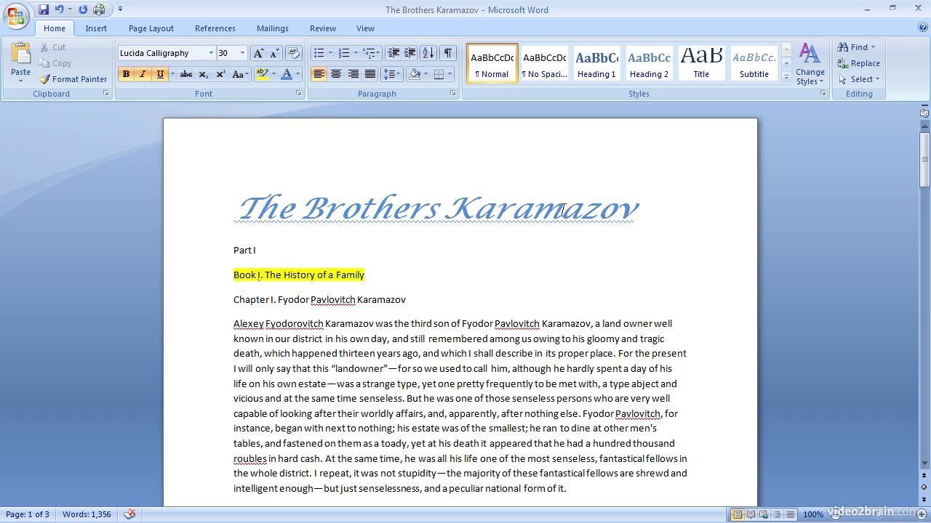
left_click_drag(199, 254, 199, 303)
left_click(126, 75)
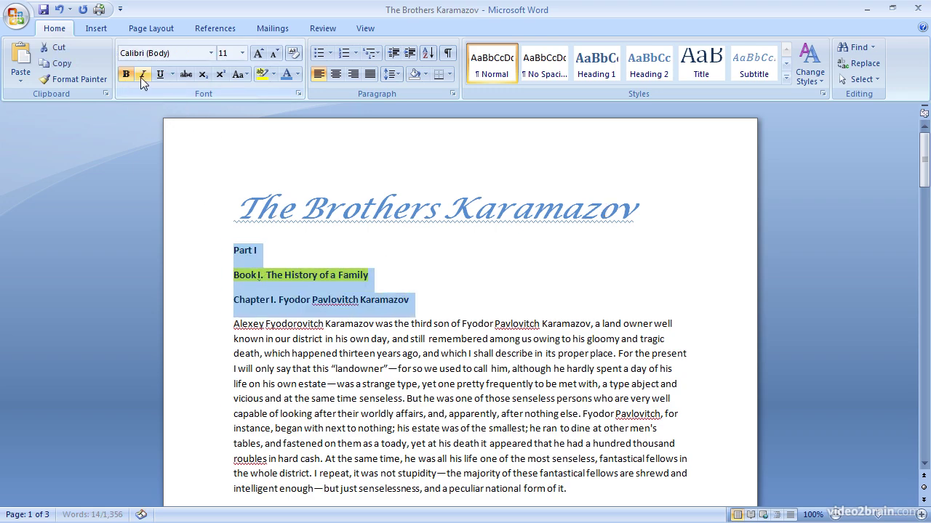
left_click(243, 53)
left_click(225, 119)
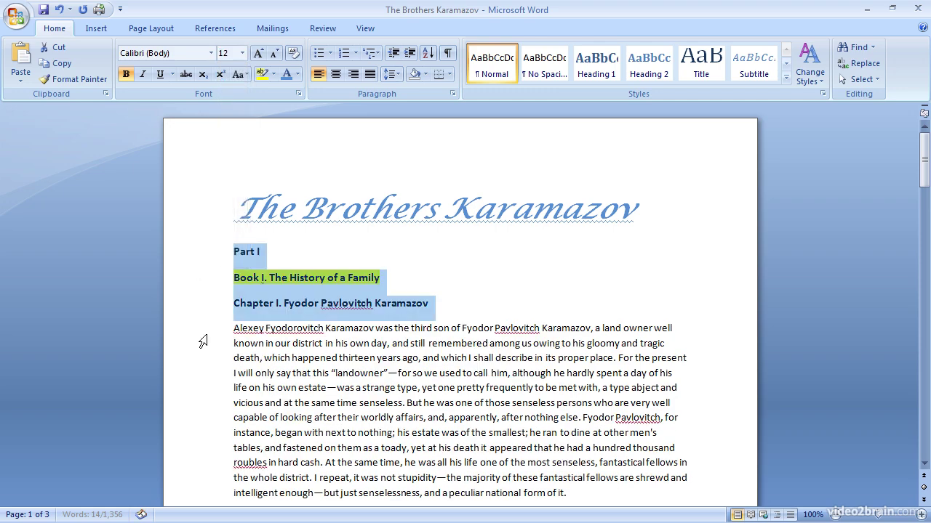
left_click(303, 311)
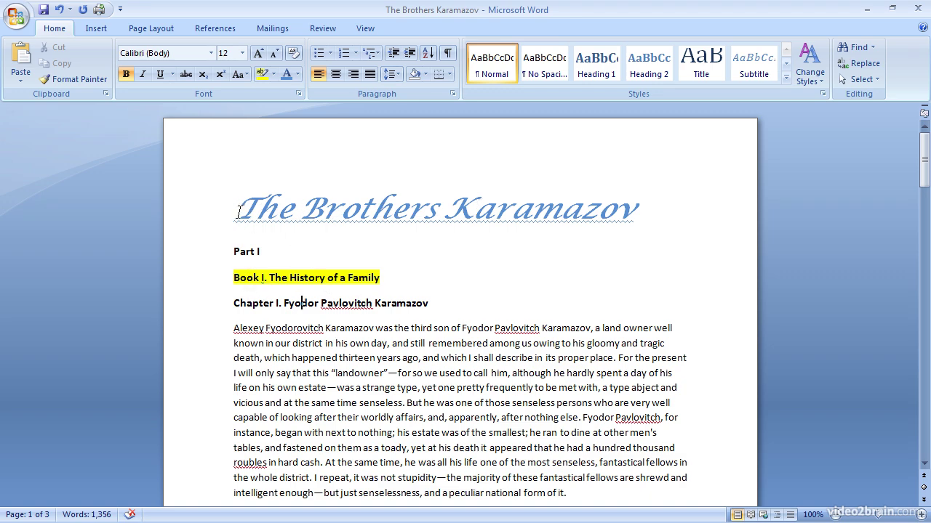
- Grow the title through Chapter I two font steps, then shrink them back two steps
left_click_drag(238, 211, 436, 303)
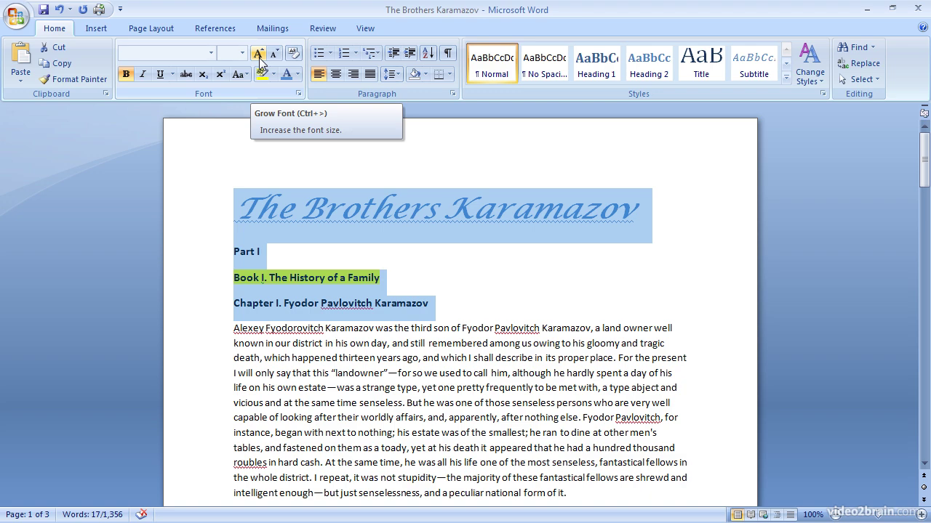
left_click(262, 61)
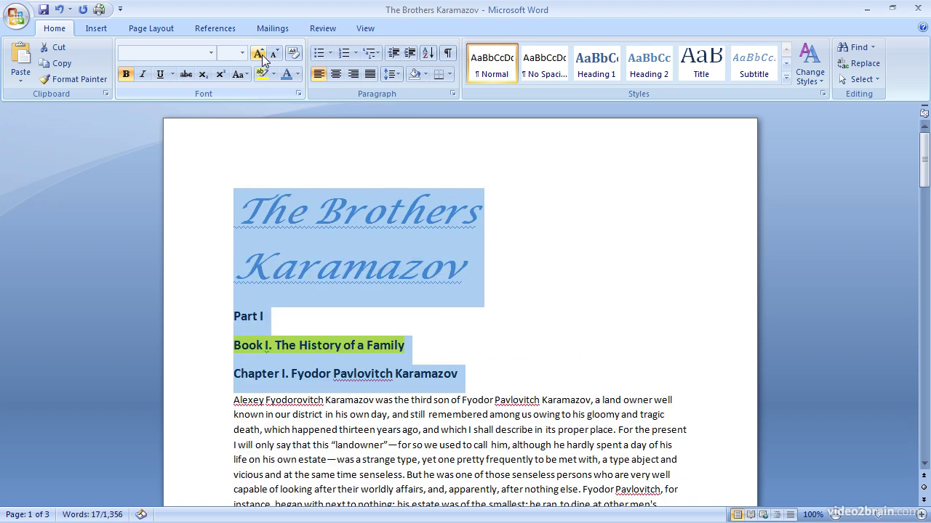
left_click(260, 55)
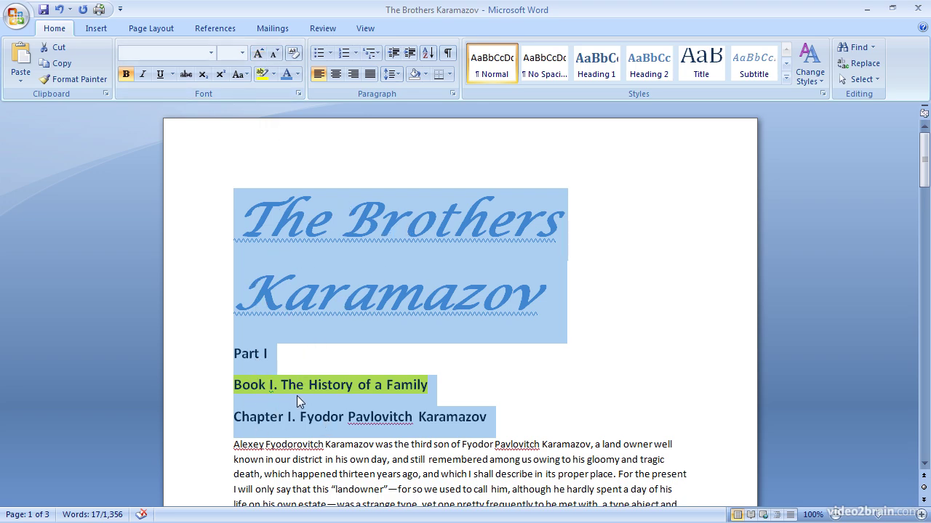
left_click(275, 54)
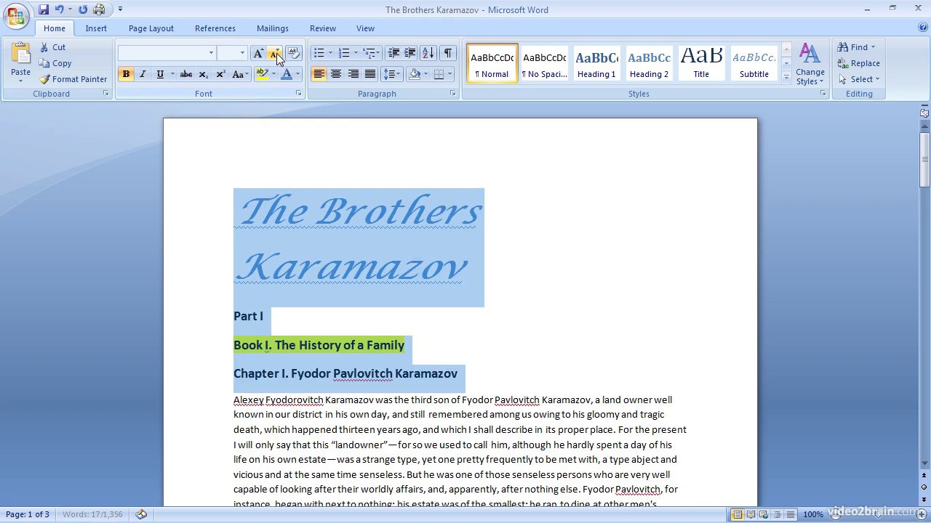
left_click(275, 54)
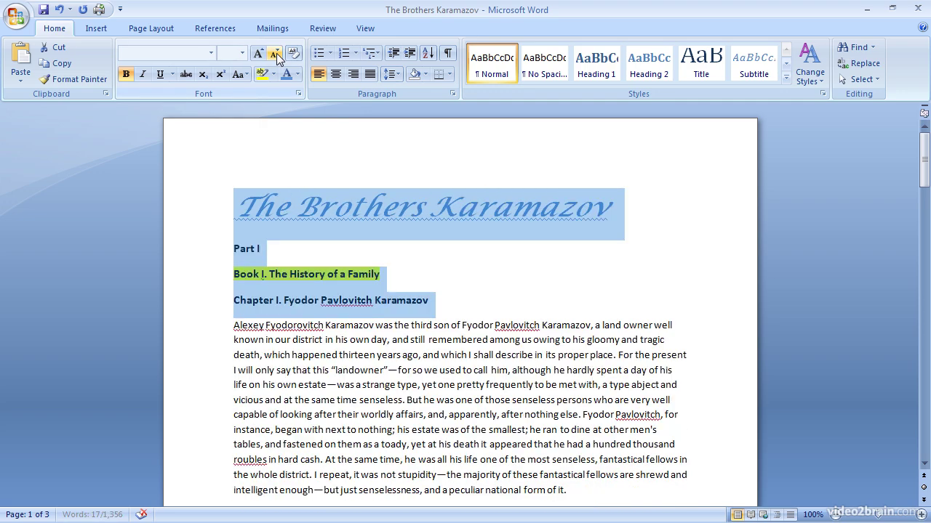
left_click(454, 301)
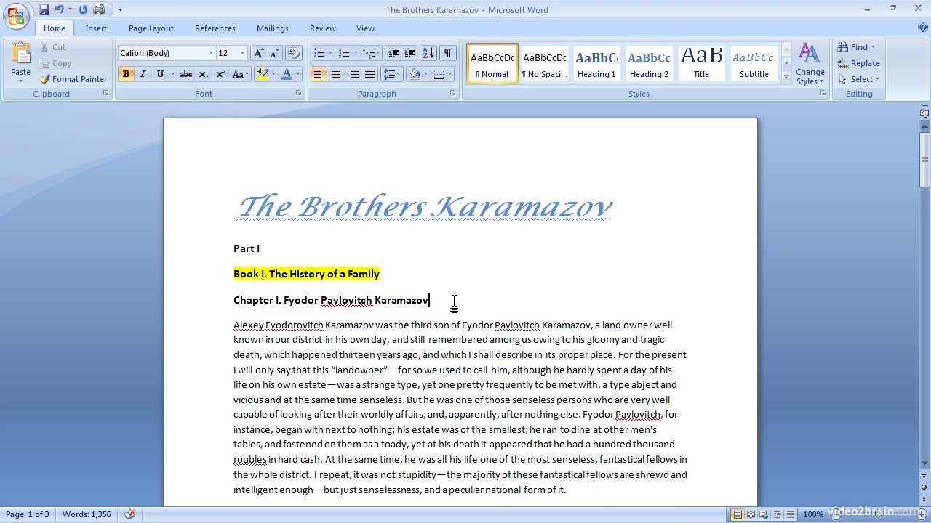